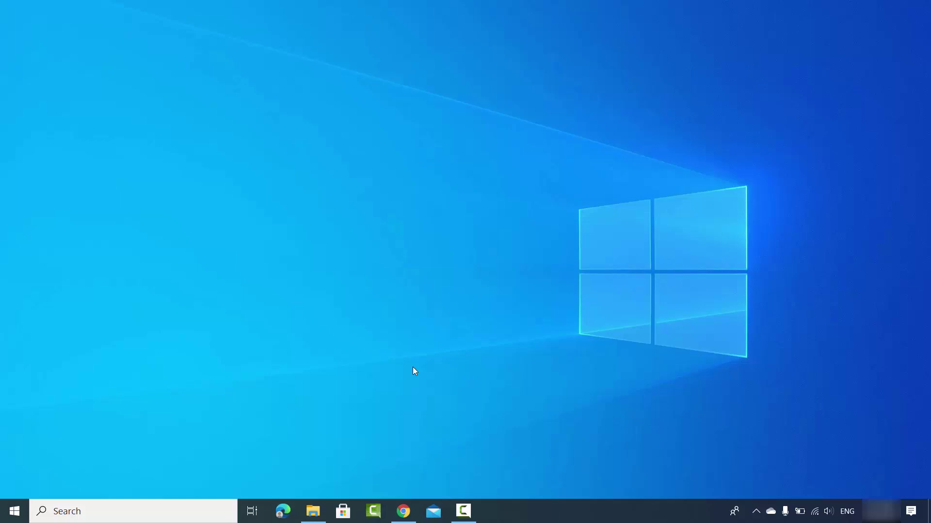
- Launch PowerPoint from Windows Search, start a blank presentation, and show the Insert ribbon
{"action": "left_click", "coordinate": [137, 507]}
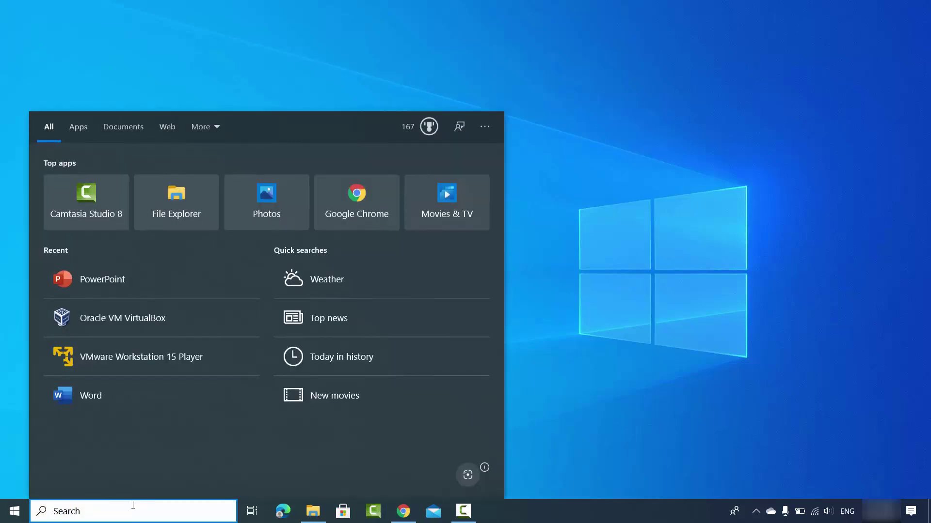
{"action": "left_click", "coordinate": [107, 285]}
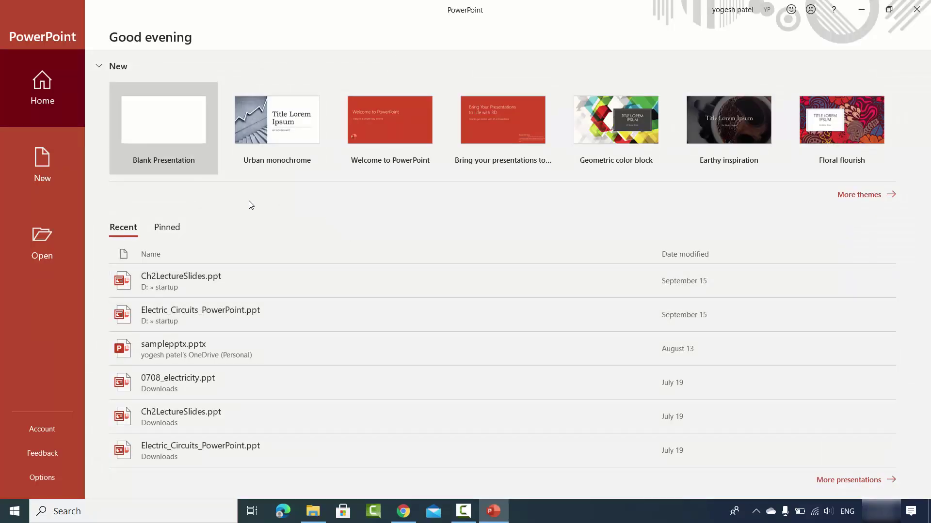
{"action": "left_click", "coordinate": [162, 128]}
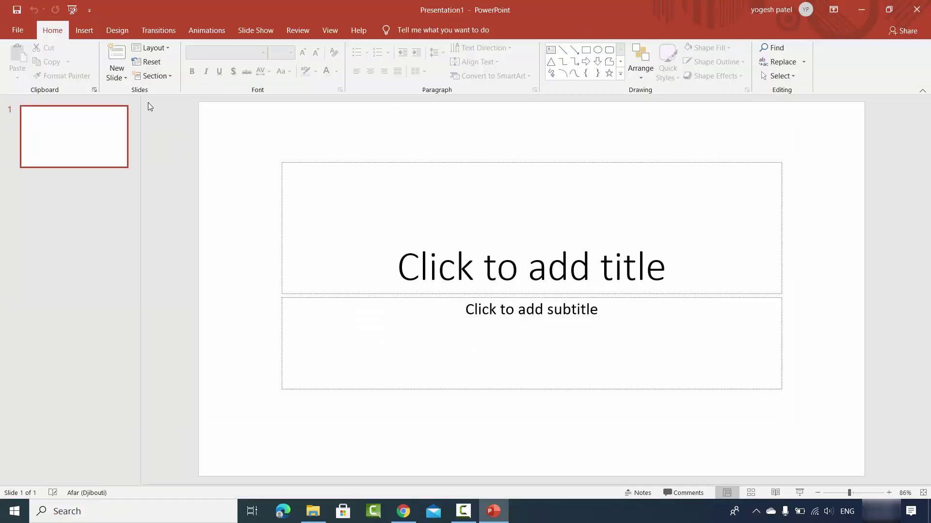
{"action": "left_click", "coordinate": [84, 31]}
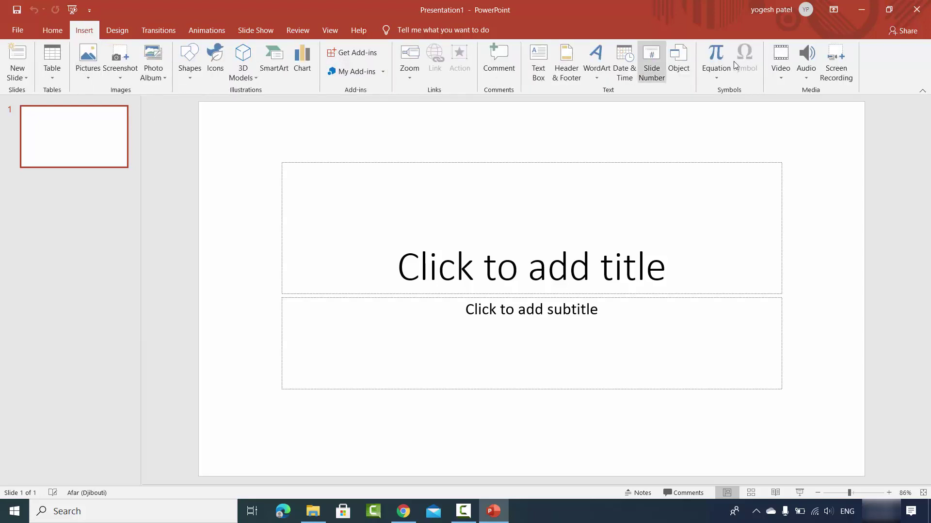
- Start a screen recording and mark the entire screen as the recording area
{"action": "left_click", "coordinate": [835, 70]}
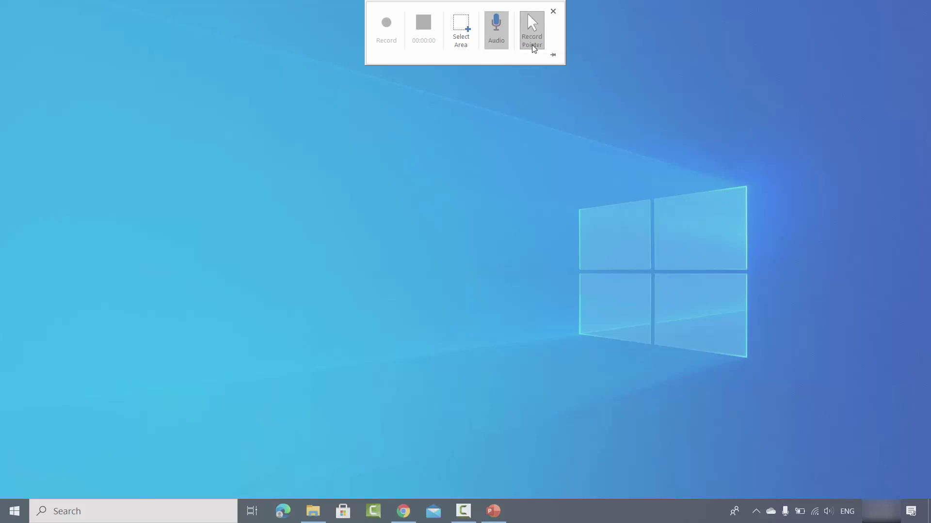
{"action": "left_click", "coordinate": [461, 42]}
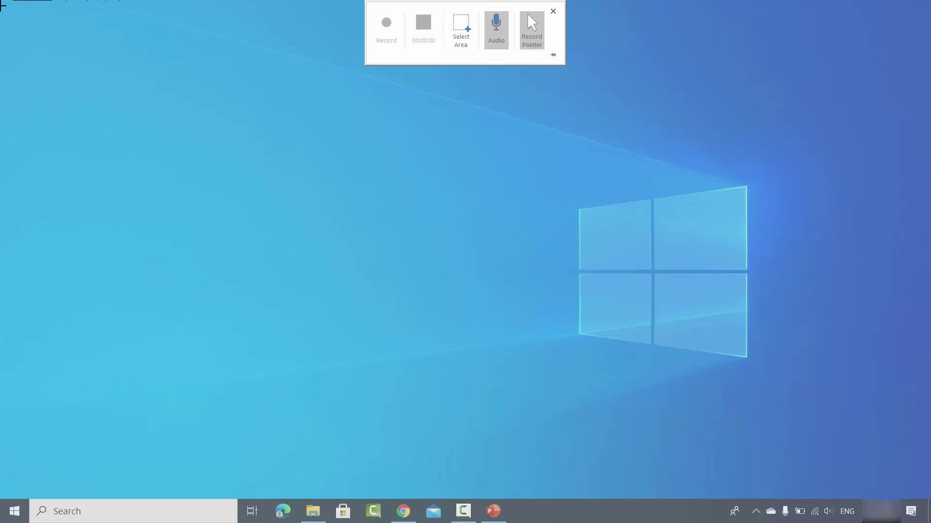
{"action": "left_click_drag", "start_coordinate": [1, 1], "coordinate": [930, 522]}
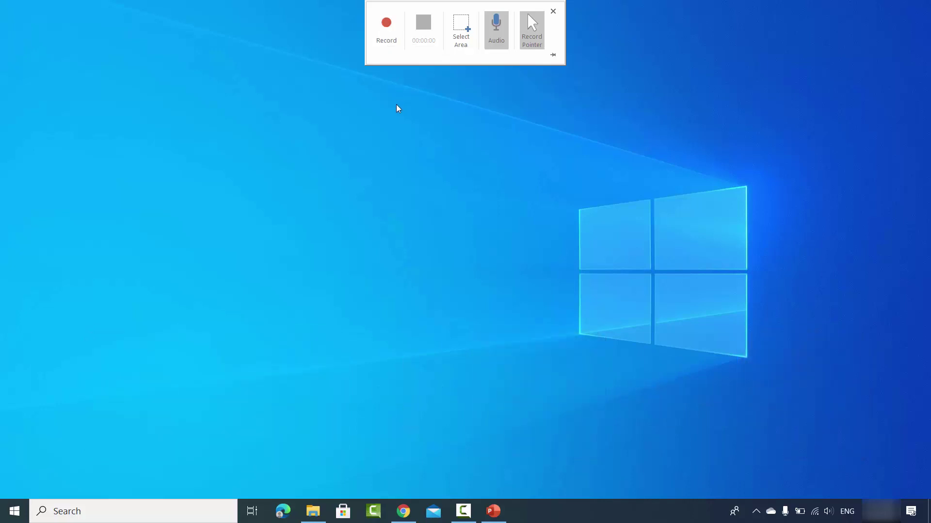
- Begin capturing with Windows+Shift+R and let the recording run over the desktop
{"action": "key", "text": "shift+super+r"}
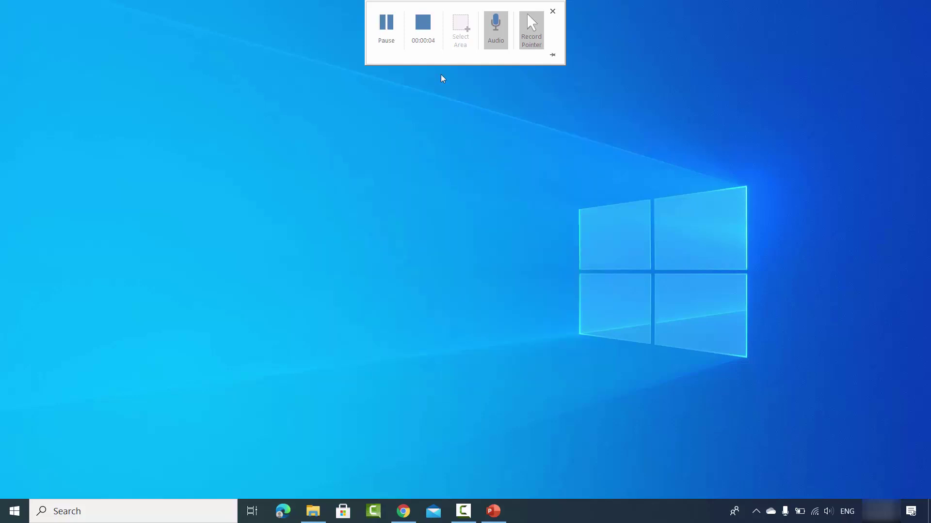
{"action": "left_click", "coordinate": [422, 47]}
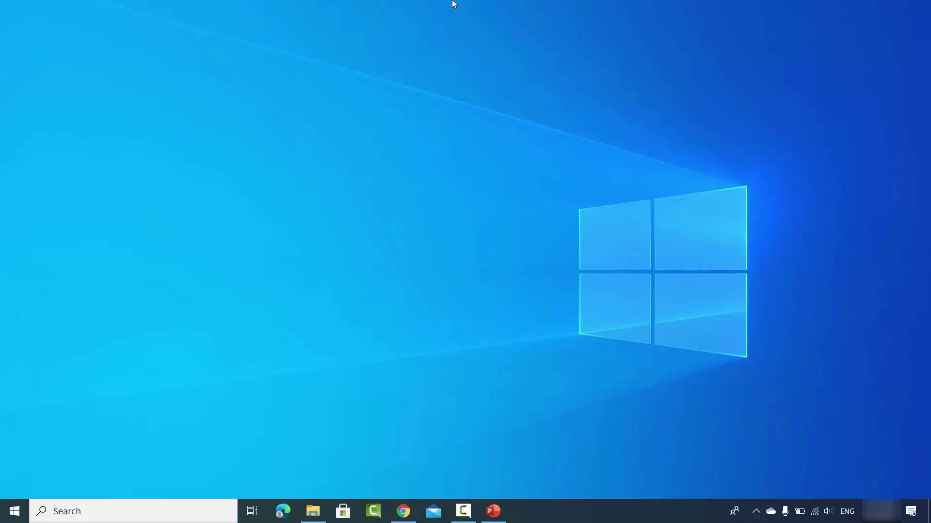
{"action": "mouse_move", "coordinate": [452, 2]}
- Create a Word document from the Certificate of participation template, select its heading, then minimize Word
{"action": "left_click", "coordinate": [149, 512]}
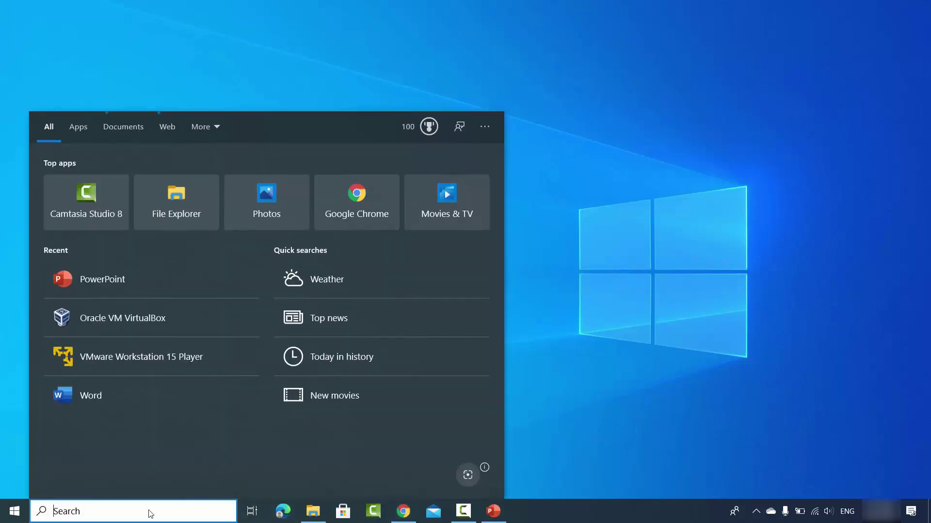
{"action": "left_click", "coordinate": [101, 394]}
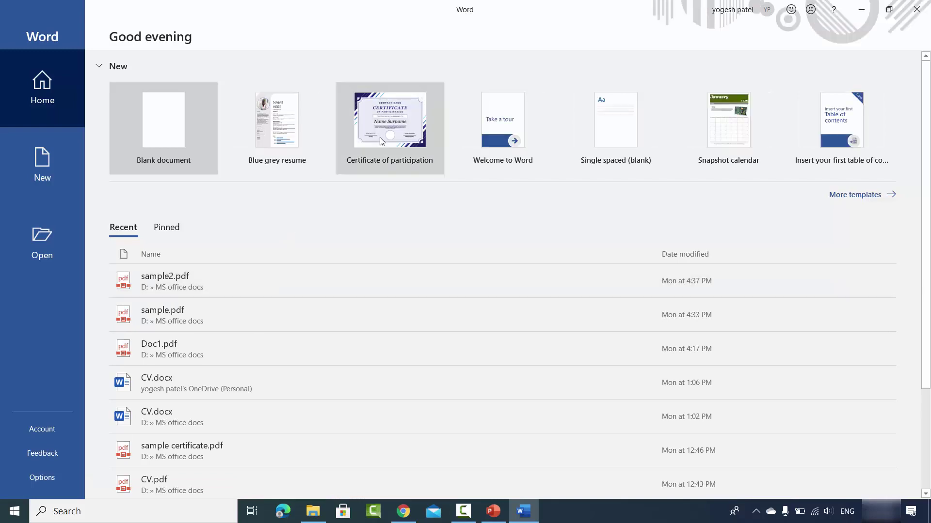
{"action": "left_click", "coordinate": [380, 141]}
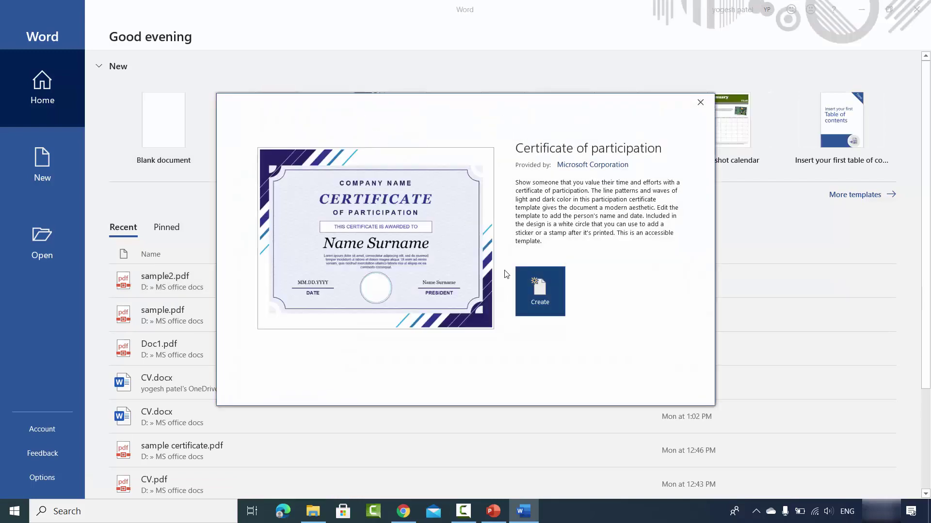
{"action": "left_click", "coordinate": [533, 298]}
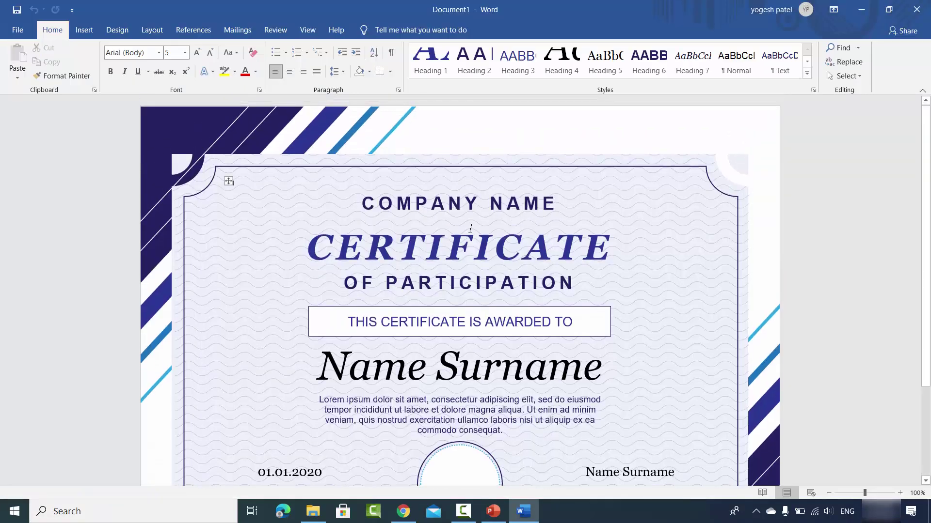
{"action": "double_click", "coordinate": [469, 248]}
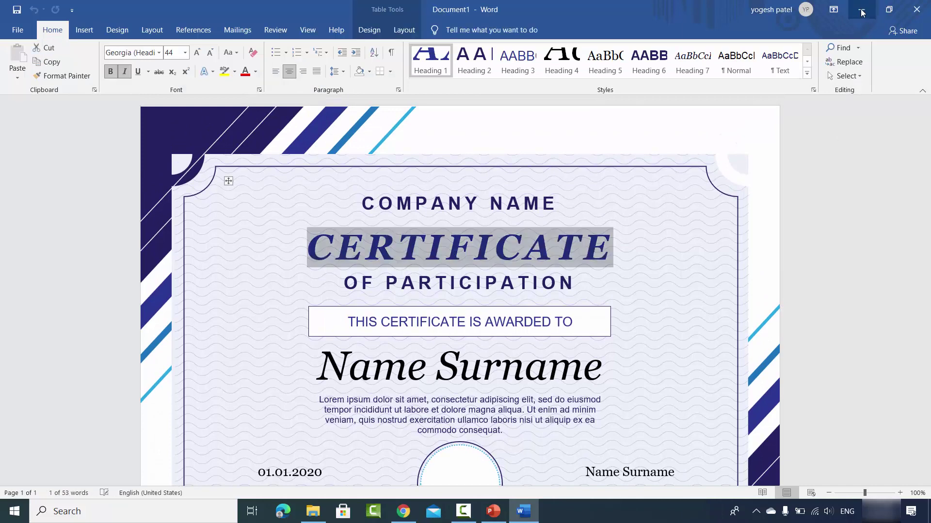
{"action": "left_click", "coordinate": [861, 11]}
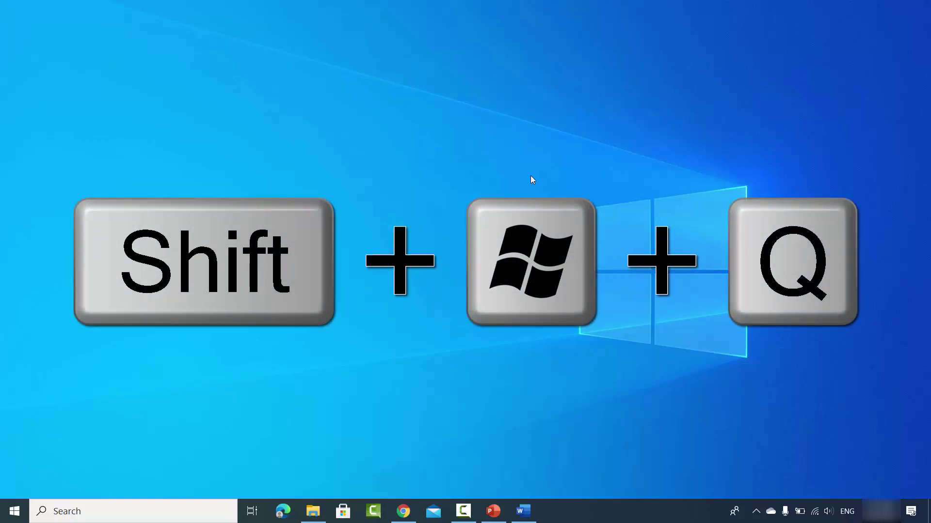
- Stop the recording with Windows+Shift+Q so the clip lands on slide 1
{"action": "key", "text": "shift+super+q"}
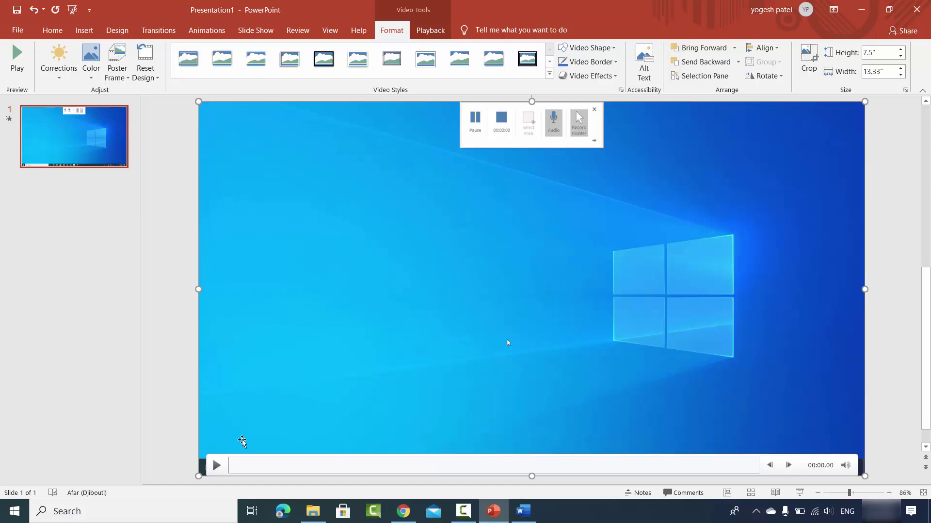
- Play back the recorded clip, then select the video and bring up its Corrections presets
{"action": "left_click", "coordinate": [216, 465]}
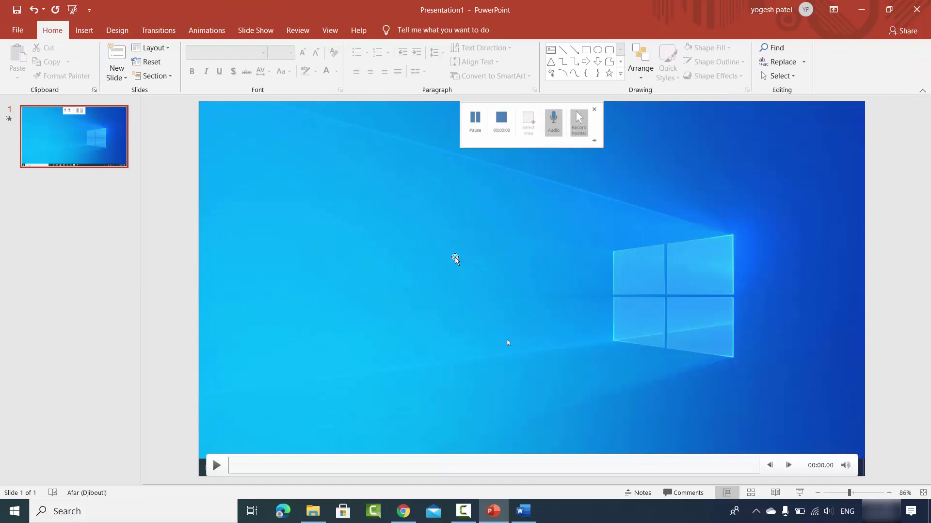
{"action": "left_click", "coordinate": [413, 208]}
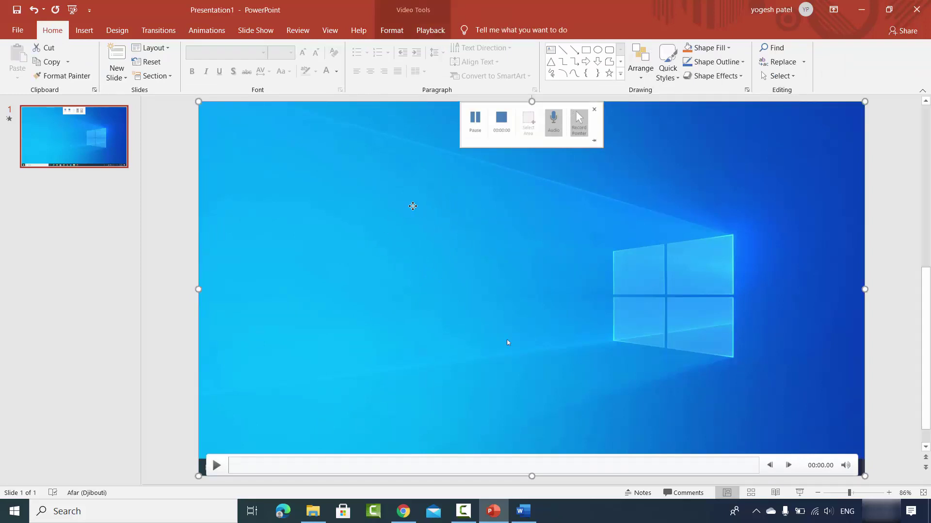
{"action": "left_click", "coordinate": [385, 33]}
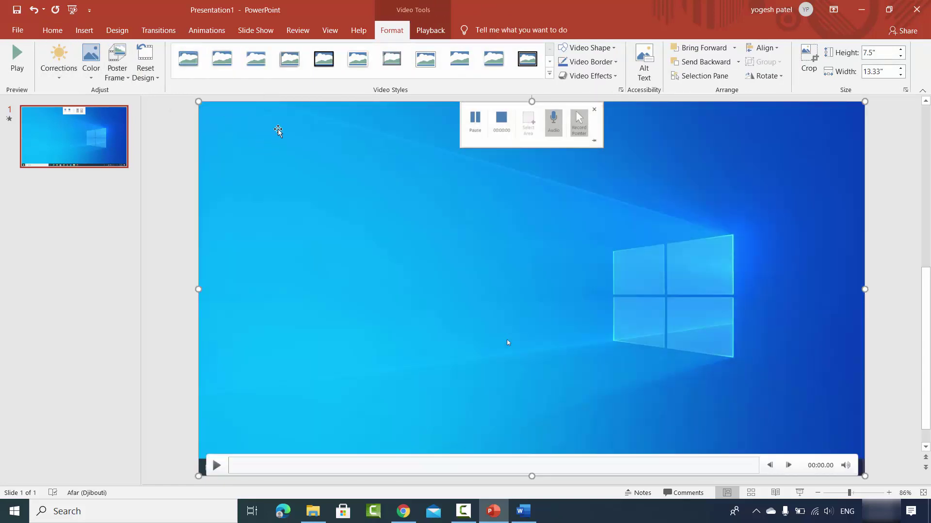
{"action": "left_click", "coordinate": [59, 71]}
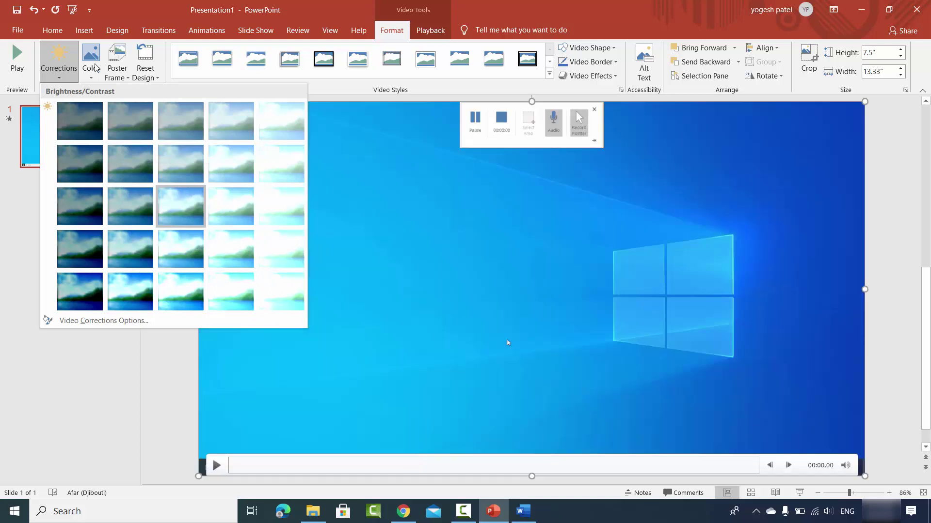
- Recolor the video to grayscale, then restore its original colours with No Recolor
{"action": "left_click", "coordinate": [94, 72]}
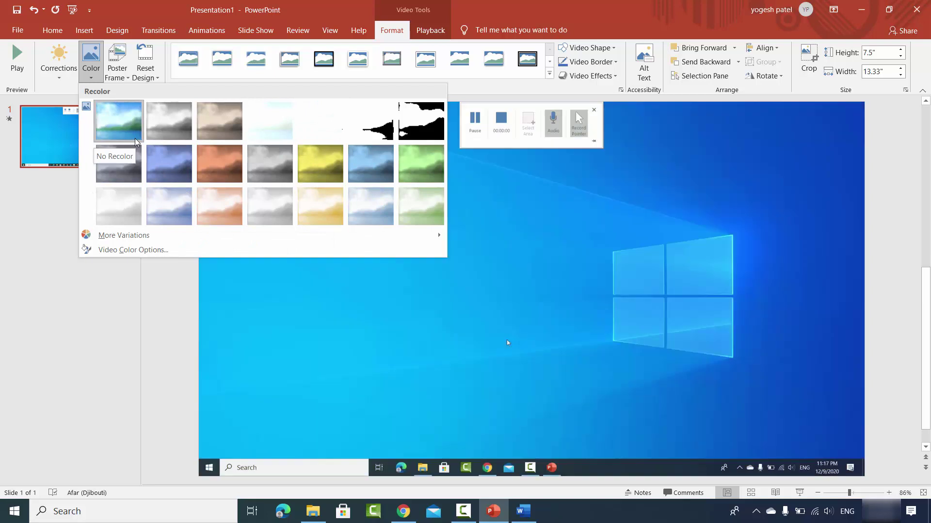
{"action": "left_click", "coordinate": [176, 131]}
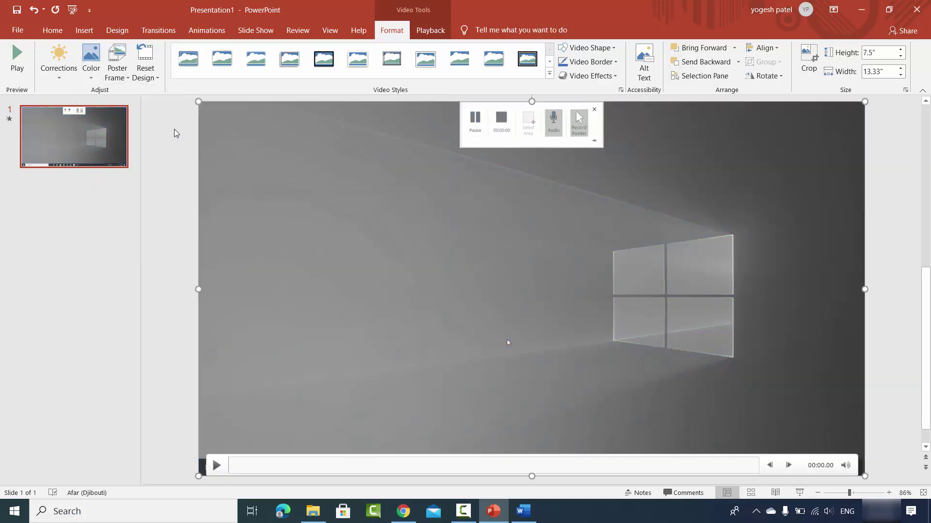
{"action": "left_click", "coordinate": [95, 79]}
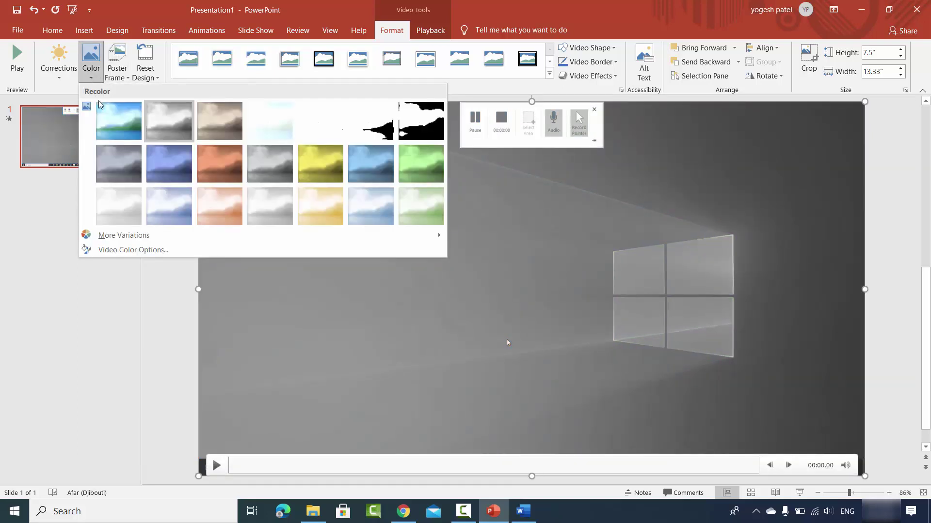
{"action": "left_click", "coordinate": [113, 121]}
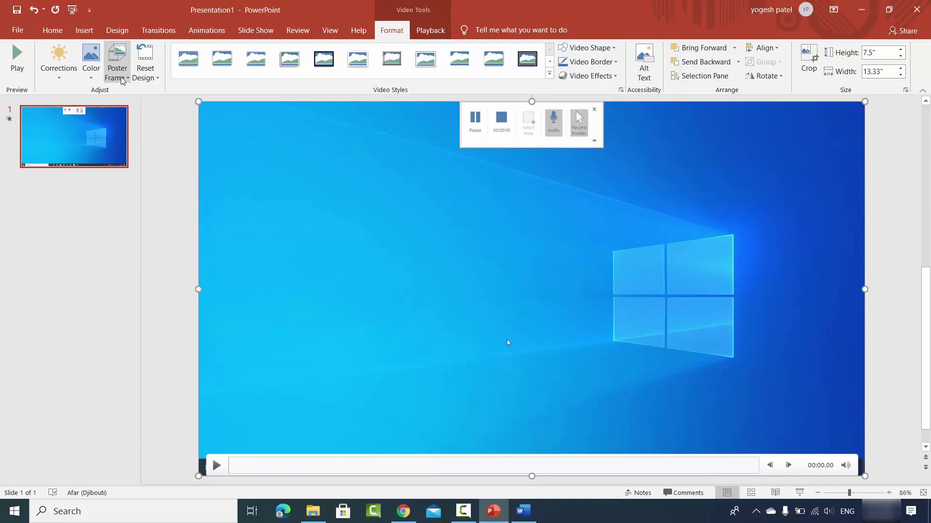
- Set the video's poster frame from the image file sheldon1.jpg
{"action": "left_click", "coordinate": [122, 80]}
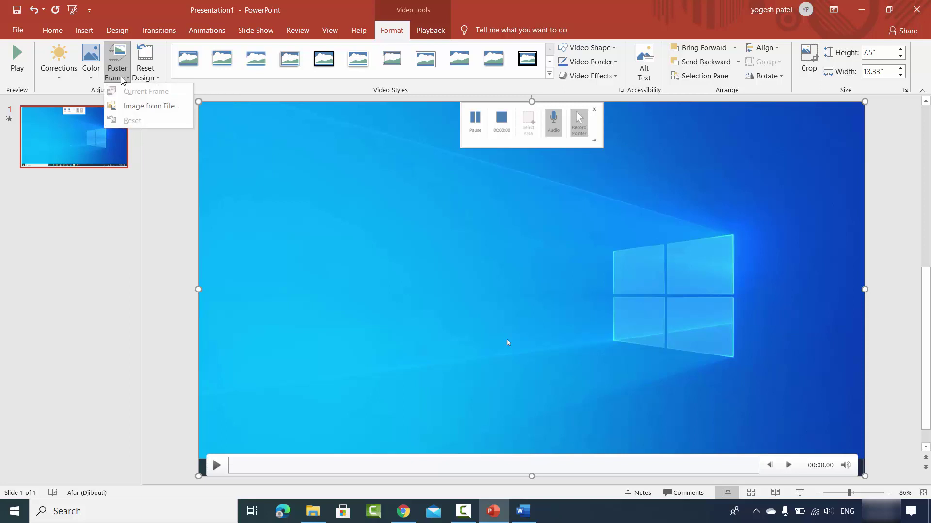
{"action": "left_click", "coordinate": [135, 111]}
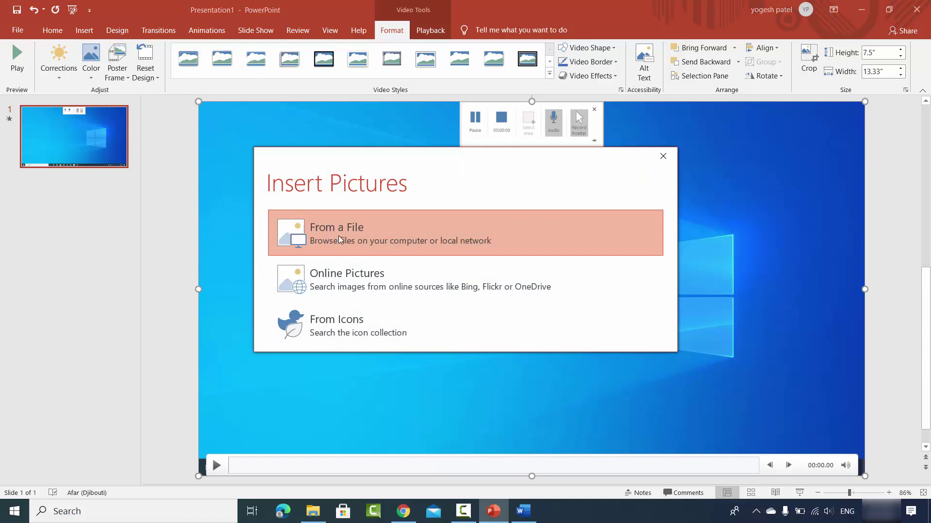
{"action": "left_click", "coordinate": [330, 233]}
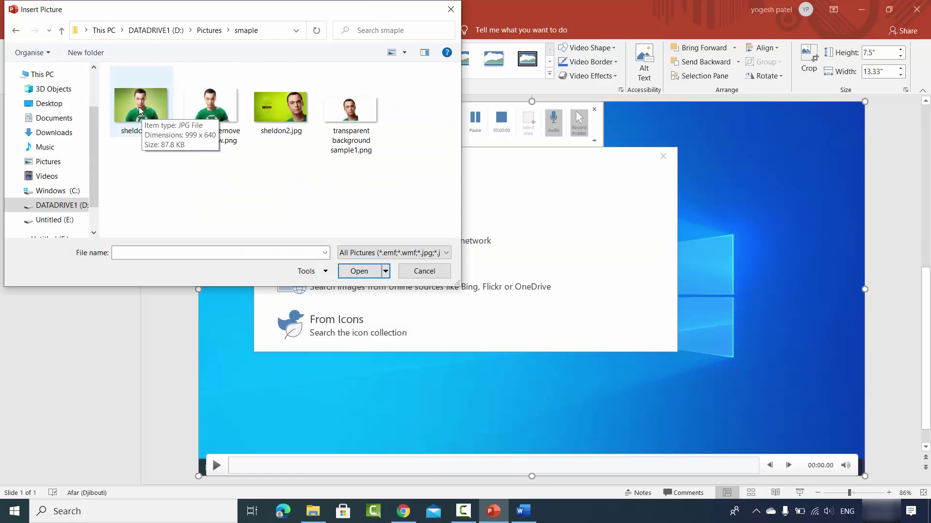
{"action": "double_click", "coordinate": [140, 111]}
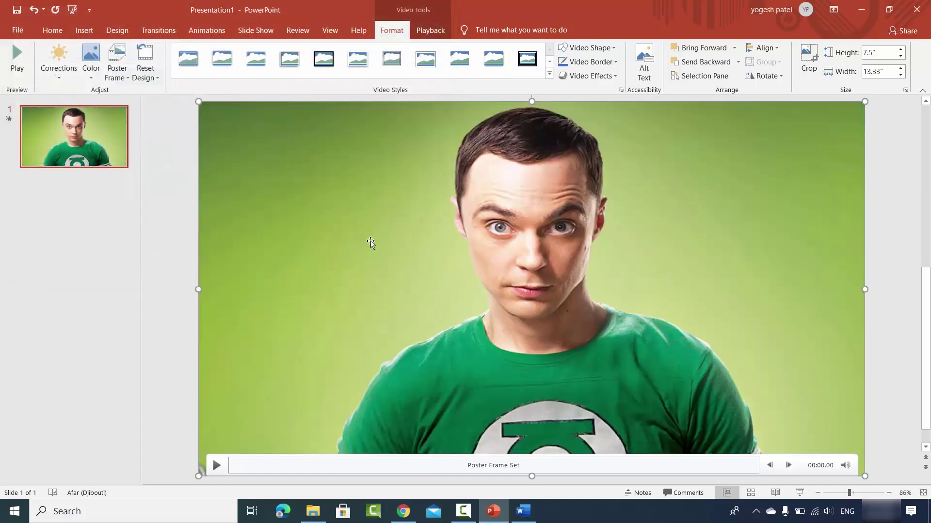
- Play and pause the video, then reset its design to discard earlier formatting
{"action": "left_click", "coordinate": [216, 466]}
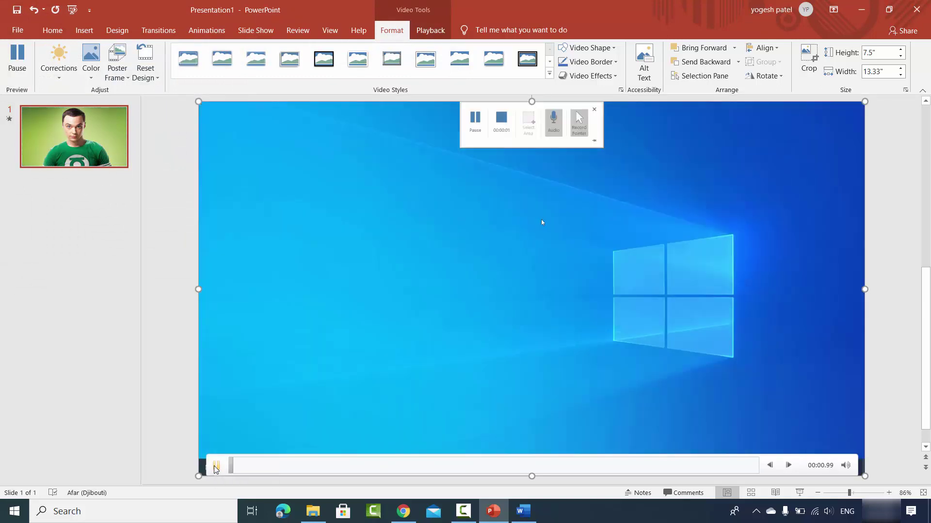
{"action": "left_click", "coordinate": [216, 465]}
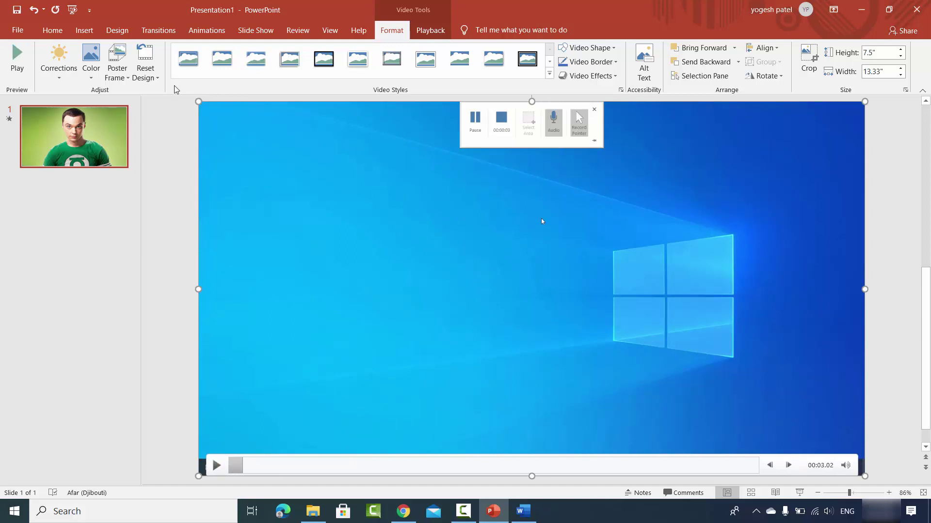
{"action": "left_click", "coordinate": [147, 79]}
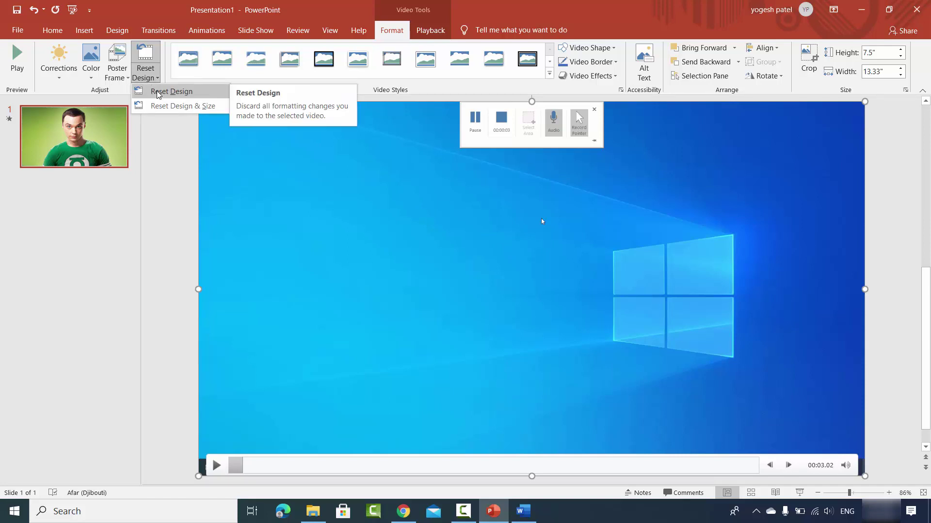
{"action": "left_click", "coordinate": [157, 93]}
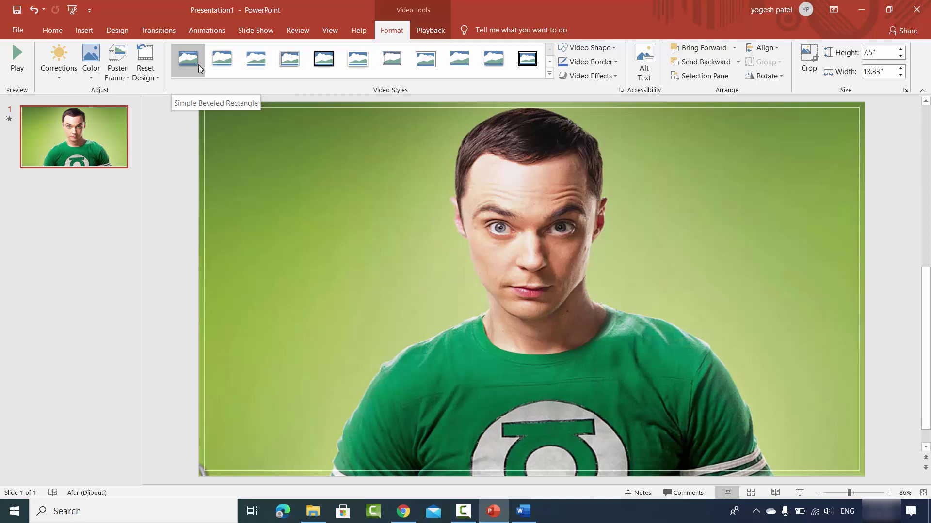
- Try several Video Styles and settle on one with a thin black frame
{"action": "left_click", "coordinate": [199, 75]}
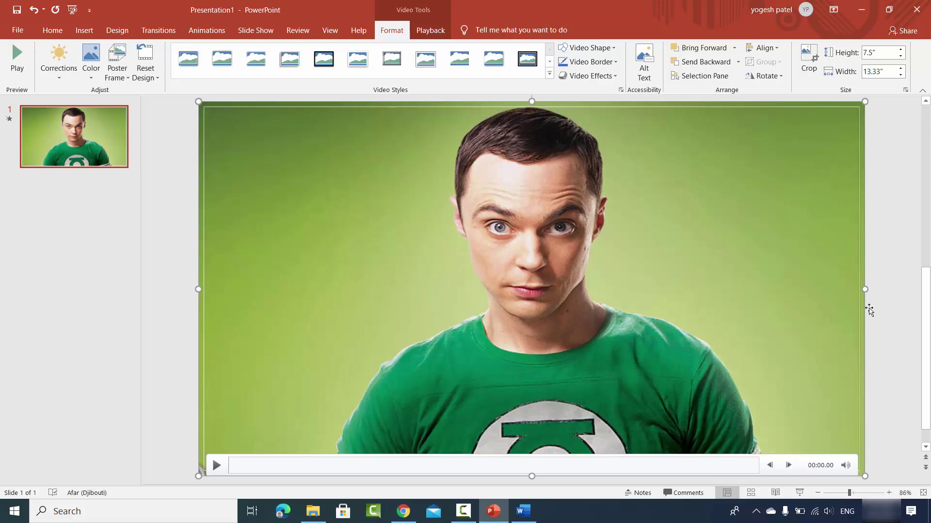
{"action": "left_click", "coordinate": [231, 64]}
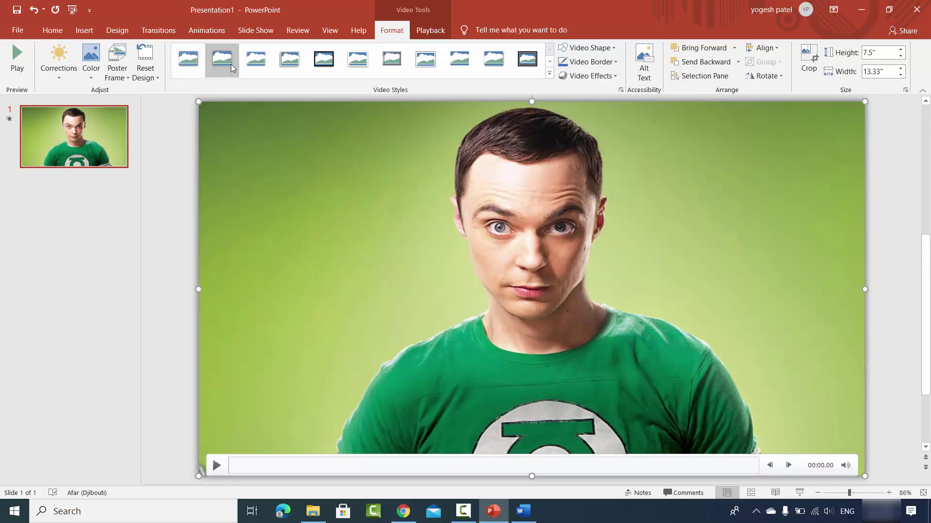
{"action": "left_click", "coordinate": [264, 60]}
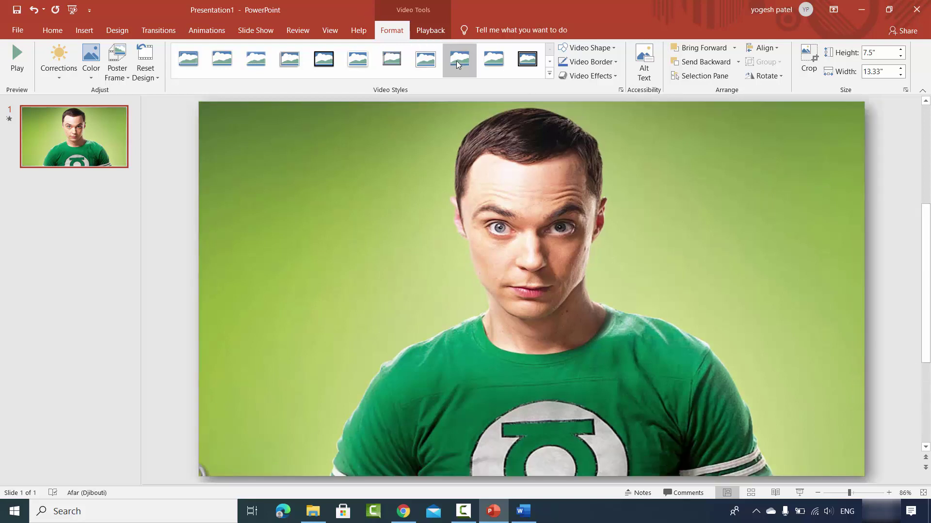
{"action": "left_click", "coordinate": [428, 65]}
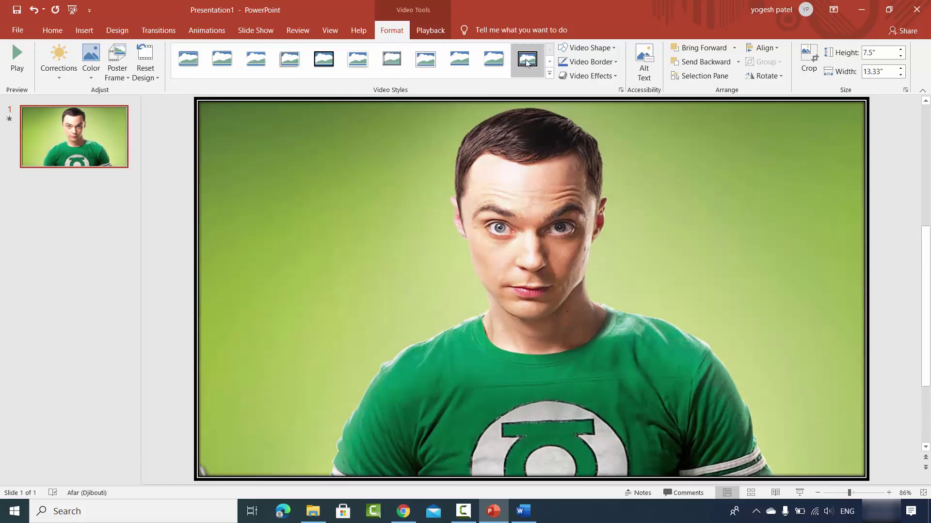
{"action": "left_click", "coordinate": [526, 62]}
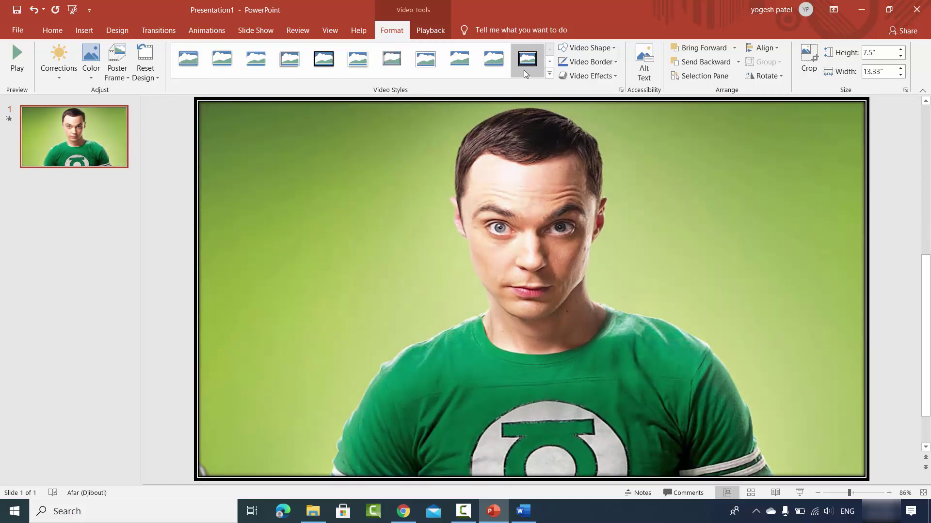
{"action": "left_click", "coordinate": [590, 49]}
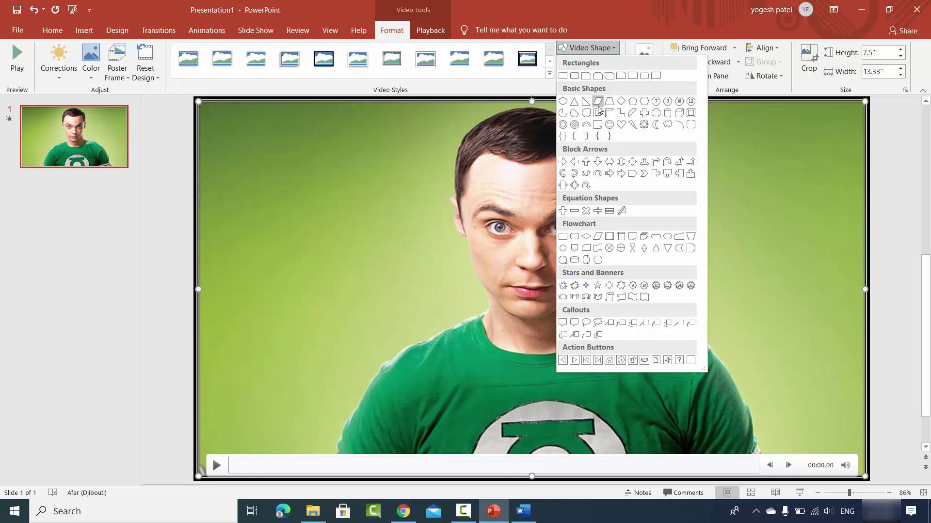
{"action": "left_click", "coordinate": [562, 101]}
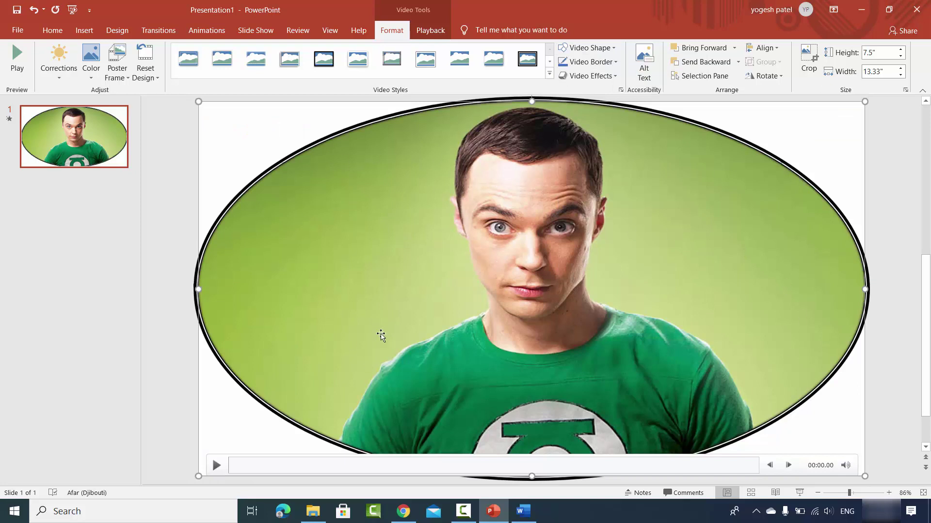
{"action": "left_click", "coordinate": [217, 465]}
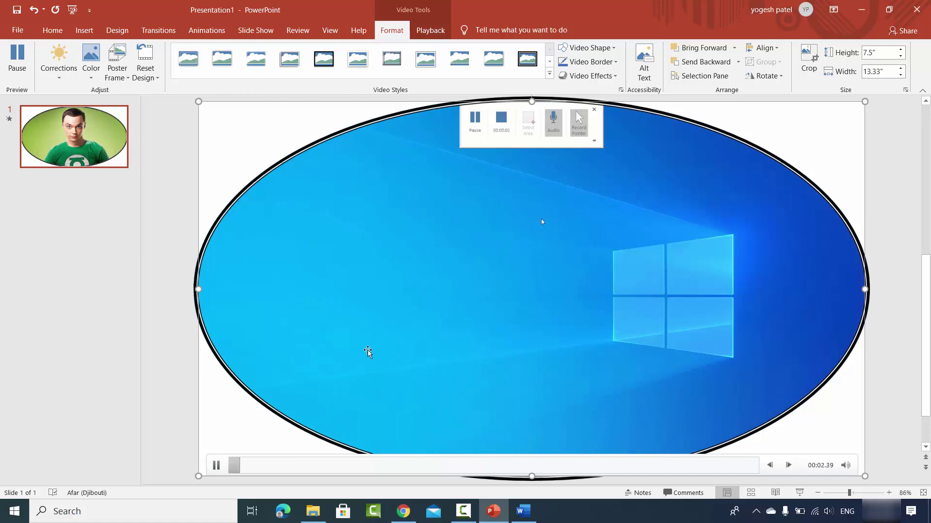
{"action": "left_click", "coordinate": [217, 465]}
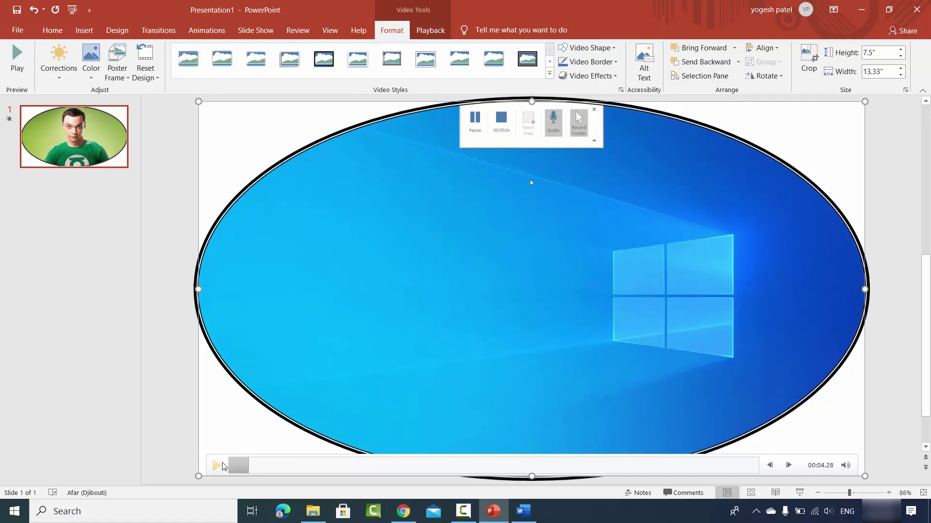
{"action": "left_click", "coordinate": [586, 48]}
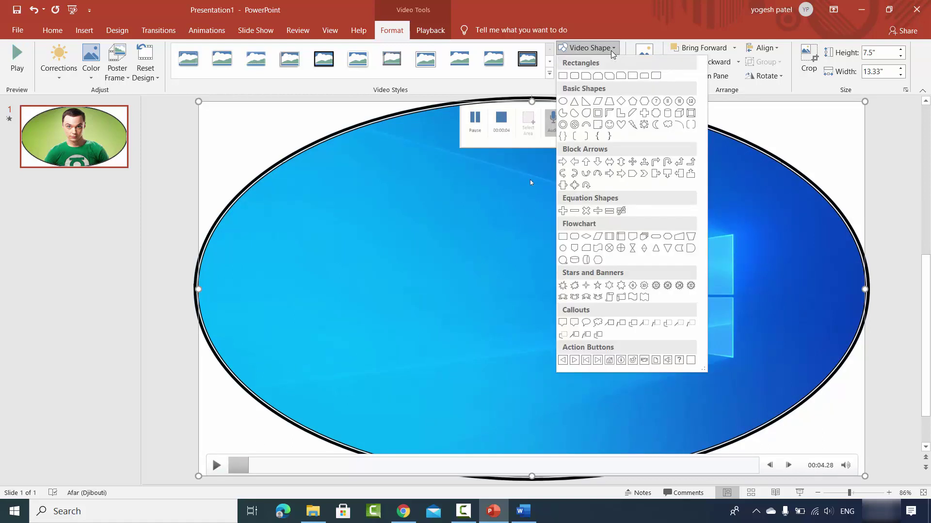
{"action": "left_click", "coordinate": [563, 76]}
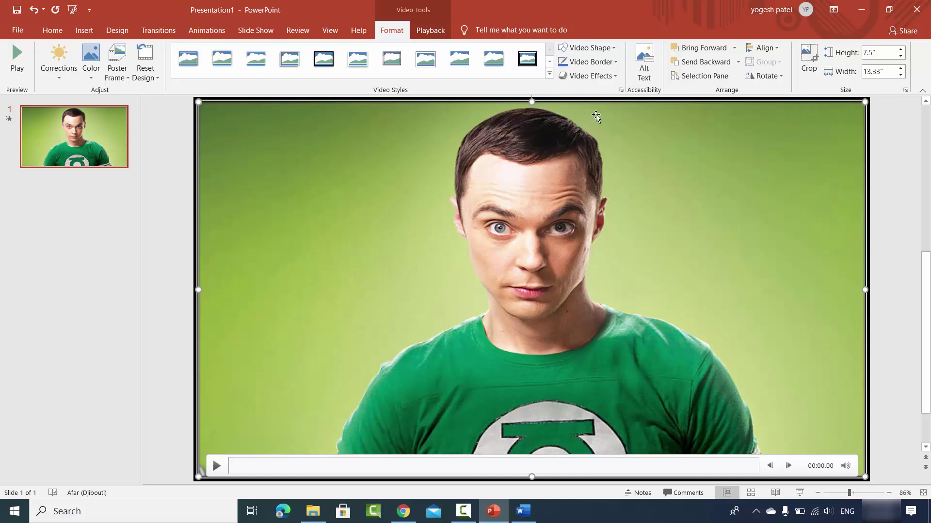
- Exit Crop mode on the video, then visit File > Save As and return to the slide
{"action": "left_click", "coordinate": [808, 79]}
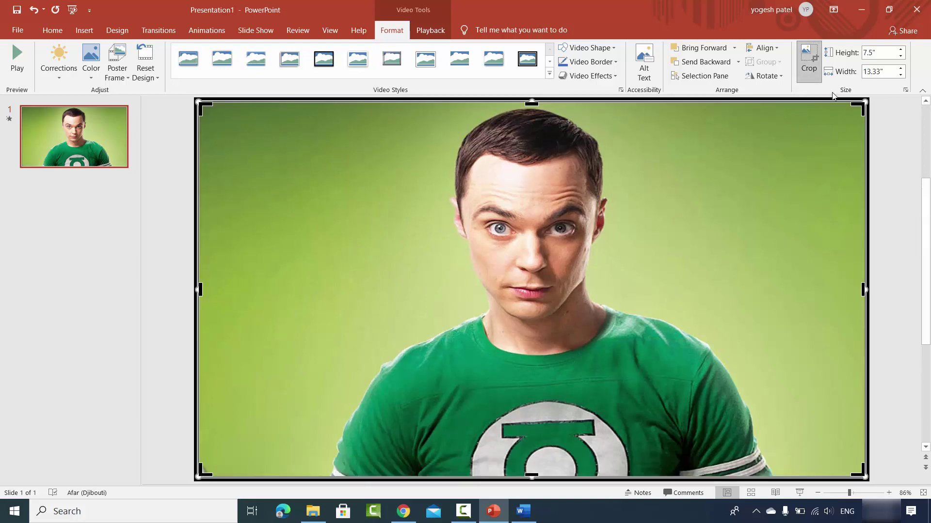
{"action": "left_click", "coordinate": [146, 237]}
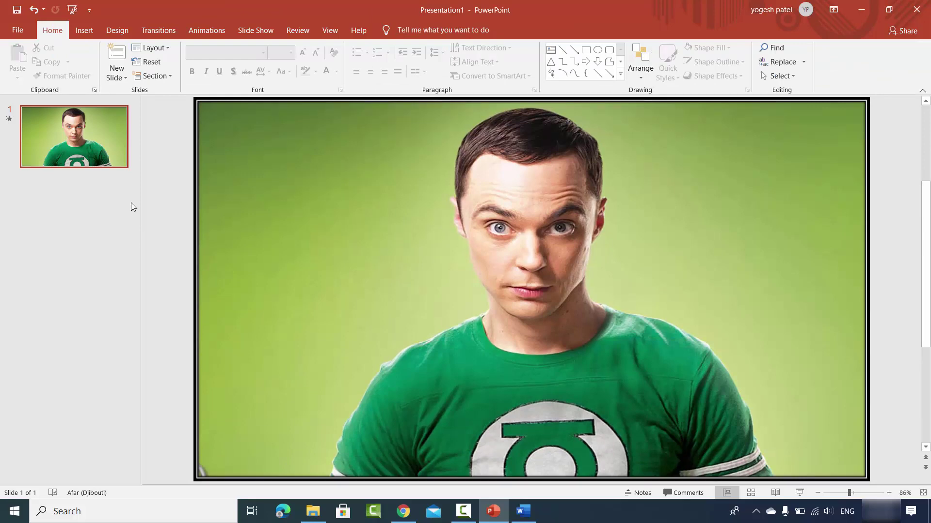
{"action": "left_click", "coordinate": [18, 31]}
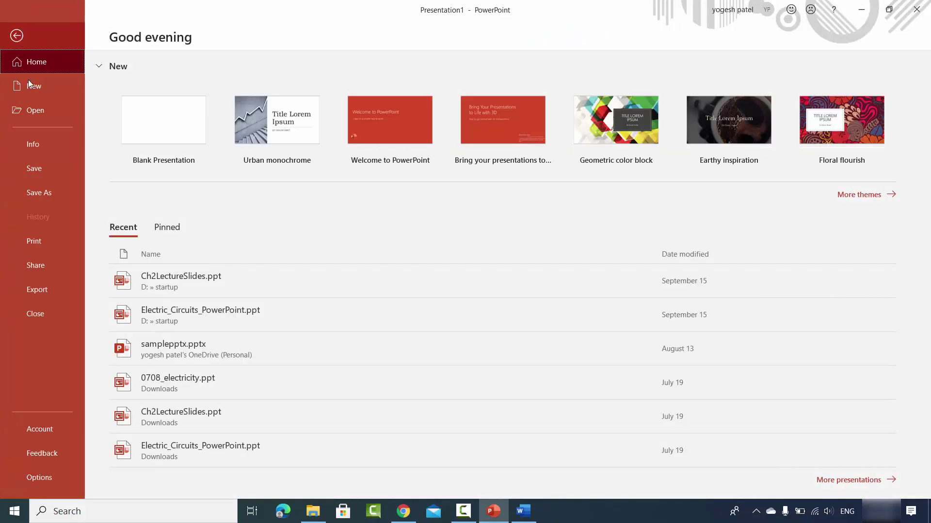
{"action": "left_click", "coordinate": [39, 192]}
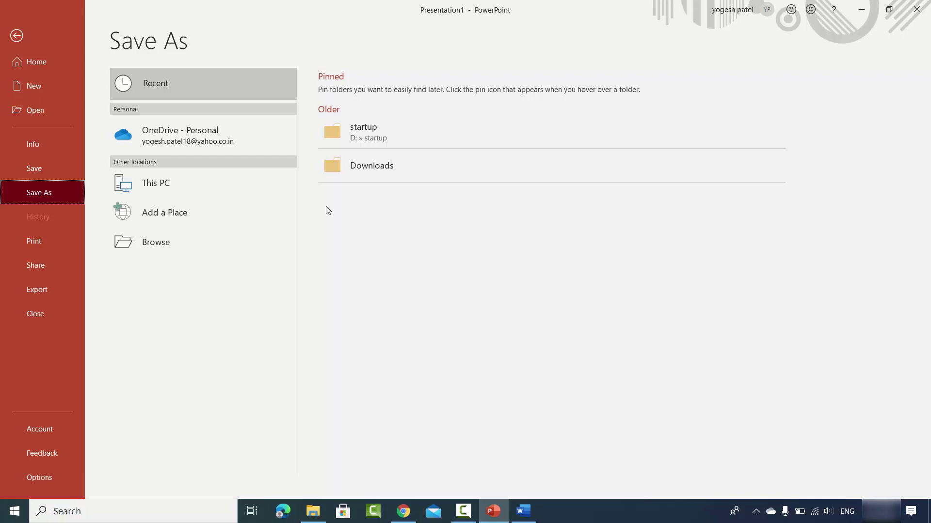
{"action": "left_click", "coordinate": [42, 68]}
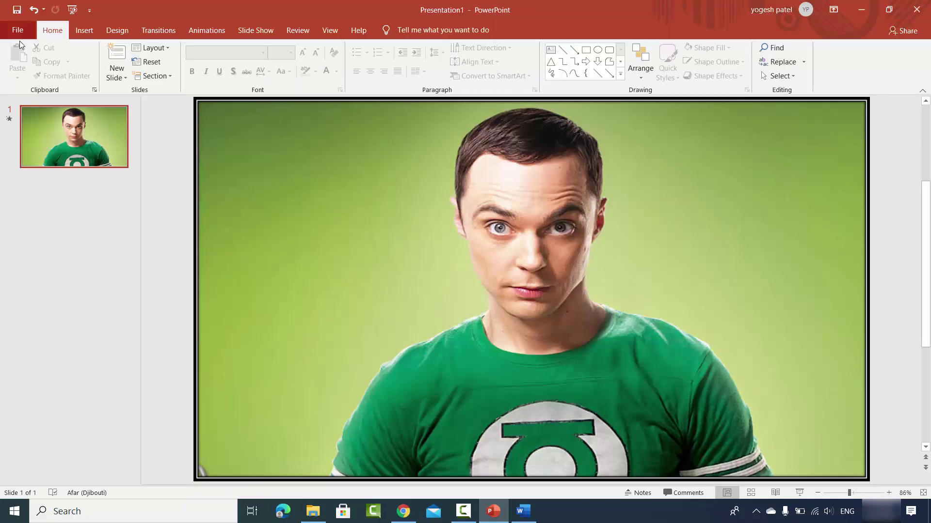
{"action": "mouse_move", "coordinate": [385, 263]}
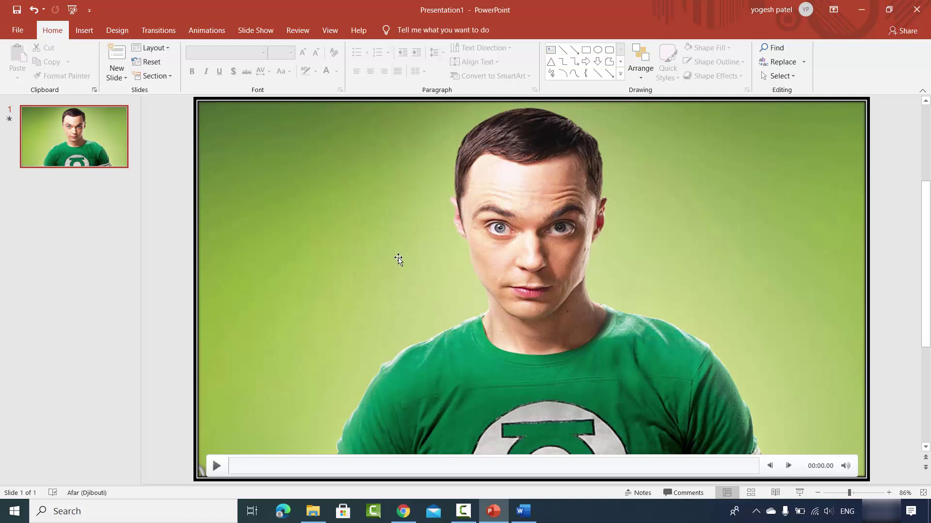
- Create a Full HD (1080p) video without recorded timings and narrations, bringing up its save dialog
{"action": "left_click", "coordinate": [21, 33]}
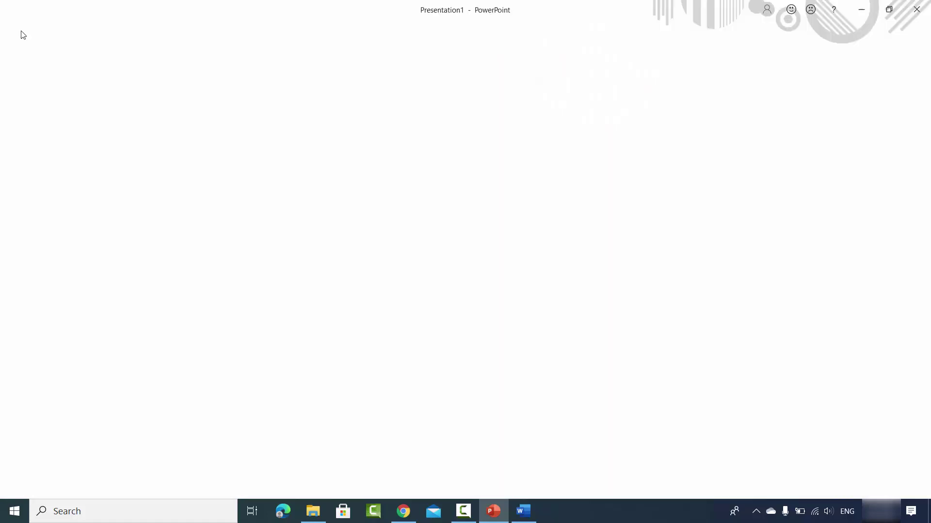
{"action": "left_click", "coordinate": [41, 291]}
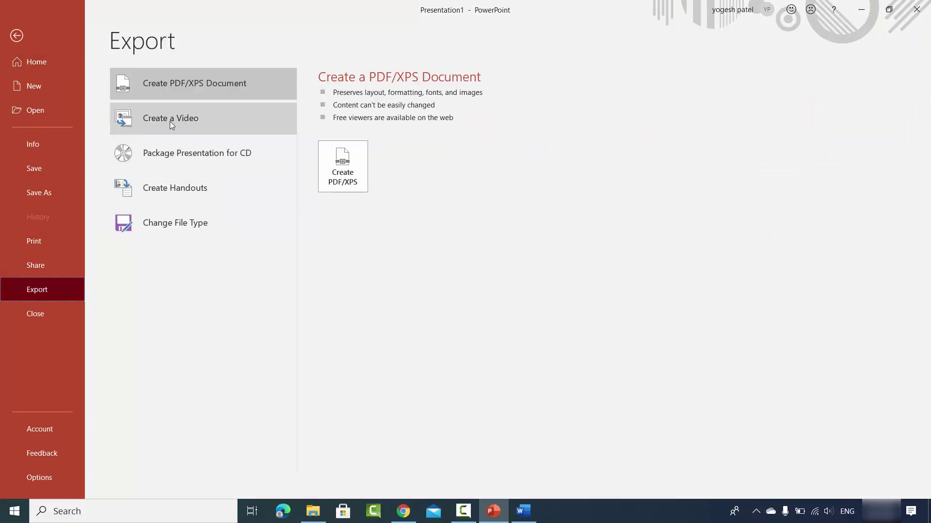
{"action": "left_click", "coordinate": [160, 122]}
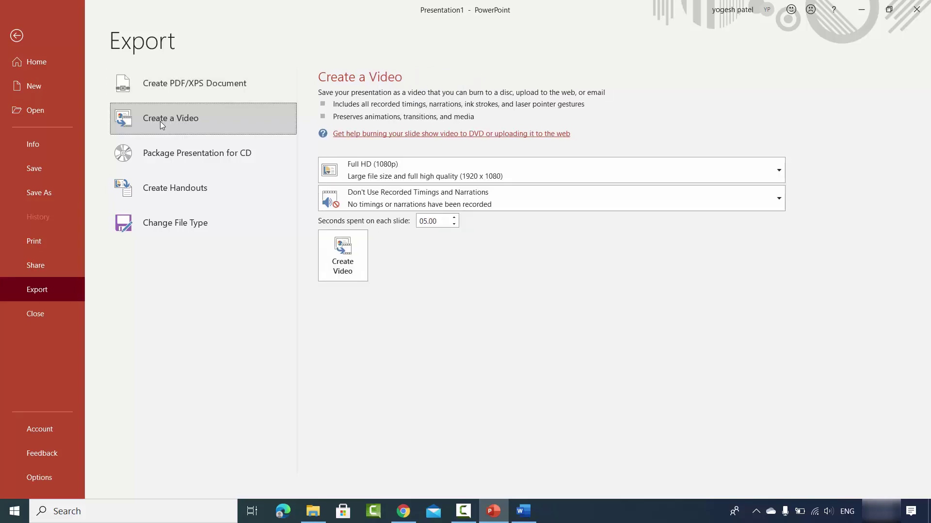
{"action": "left_click", "coordinate": [378, 171]}
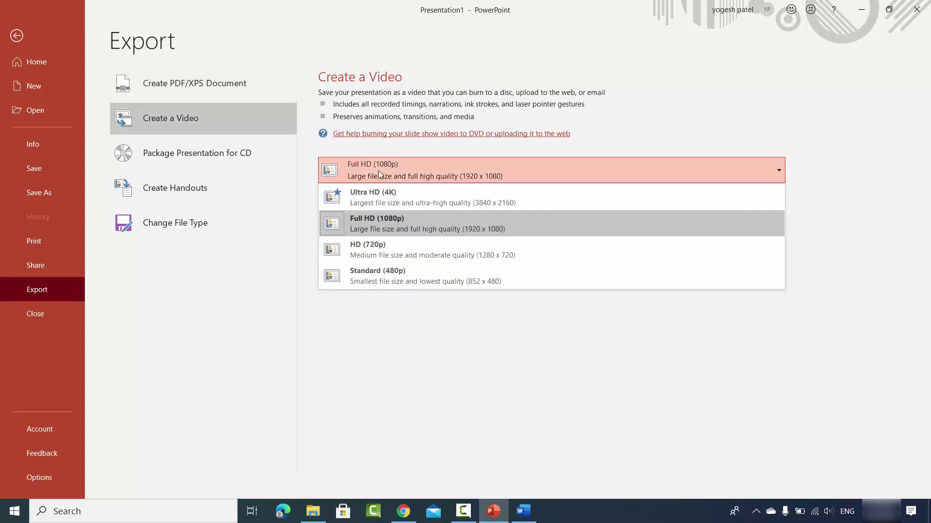
{"action": "left_click", "coordinate": [373, 225]}
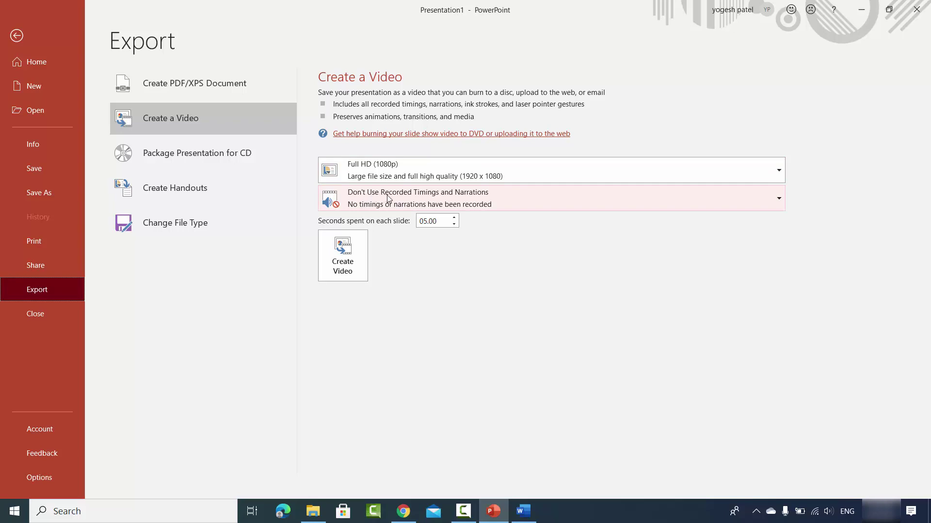
{"action": "left_click", "coordinate": [431, 200]}
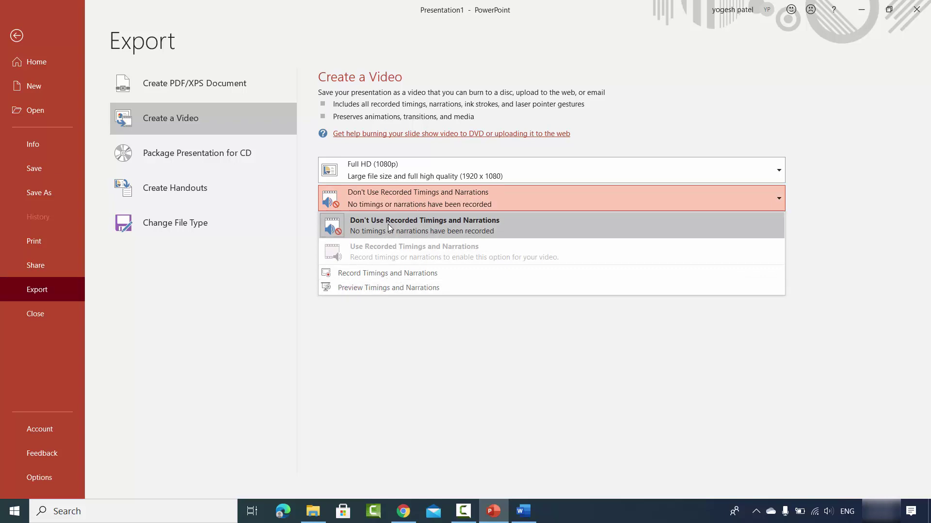
{"action": "left_click", "coordinate": [383, 313]}
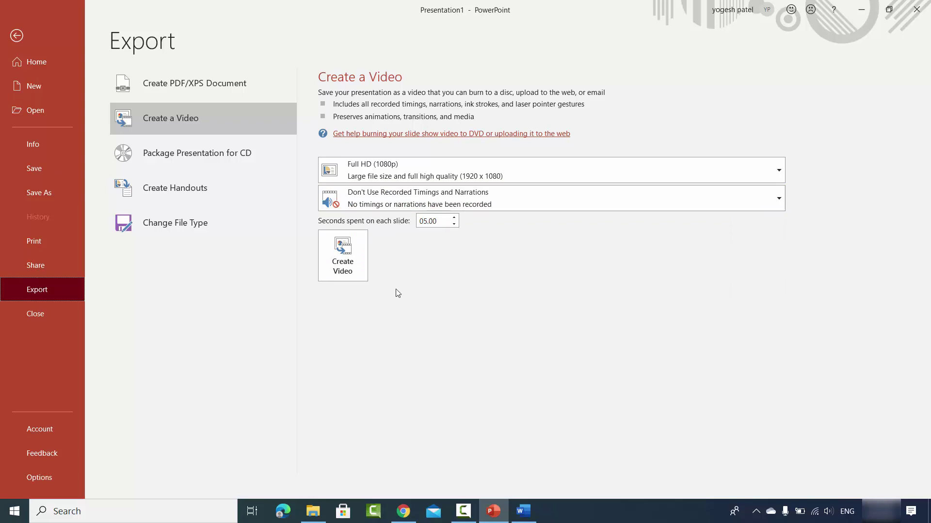
{"action": "left_click", "coordinate": [342, 267]}
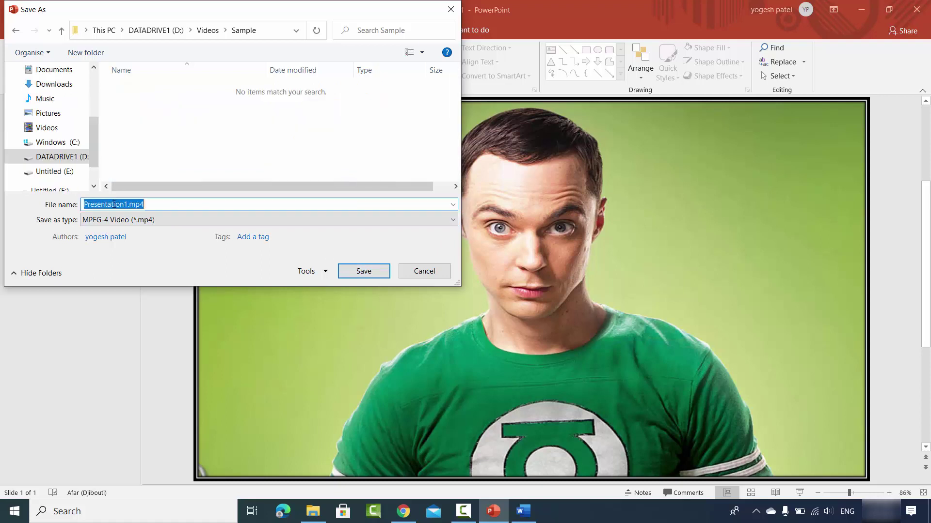
- Save the video as Hello.mp4 (MPEG-4 Video) in the Sample folder, then minimize PowerPoint
{"action": "left_click", "coordinate": [128, 204]}
{"action": "left_click_drag", "start_coordinate": [128, 204], "coordinate": [80, 205]}
{"action": "type", "text": "Hello"}
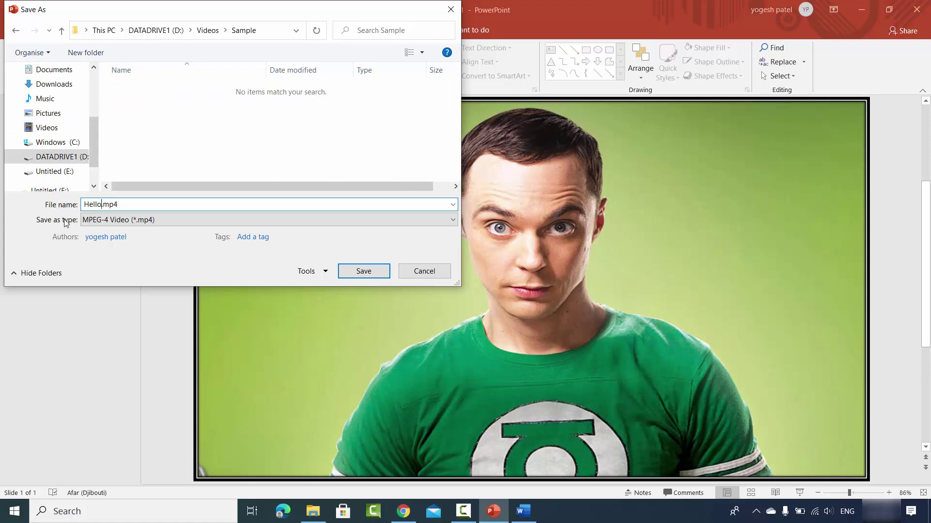
{"action": "left_click", "coordinate": [93, 221]}
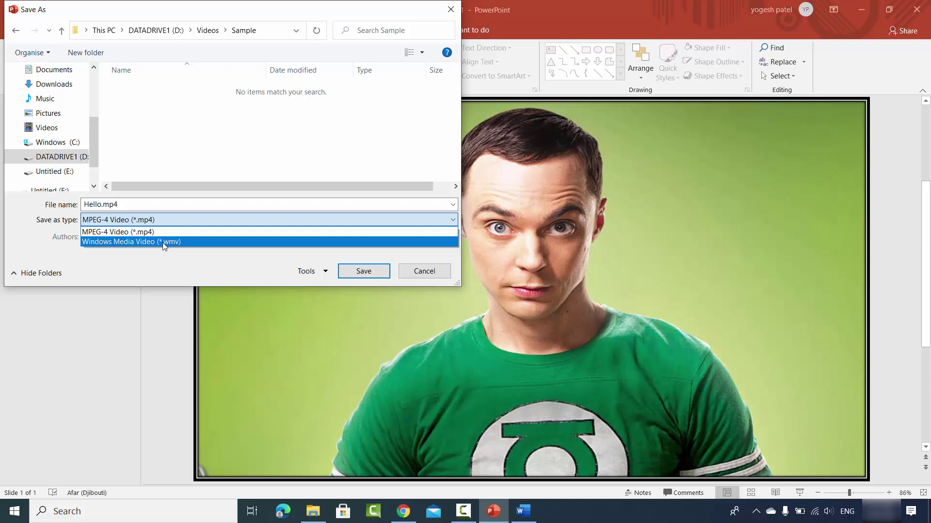
{"action": "left_click", "coordinate": [135, 232]}
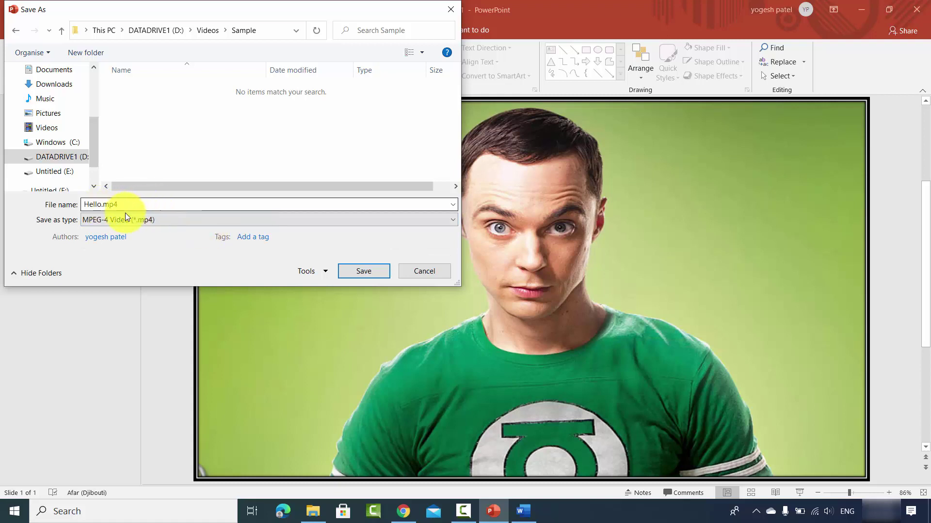
{"action": "left_click", "coordinate": [365, 272]}
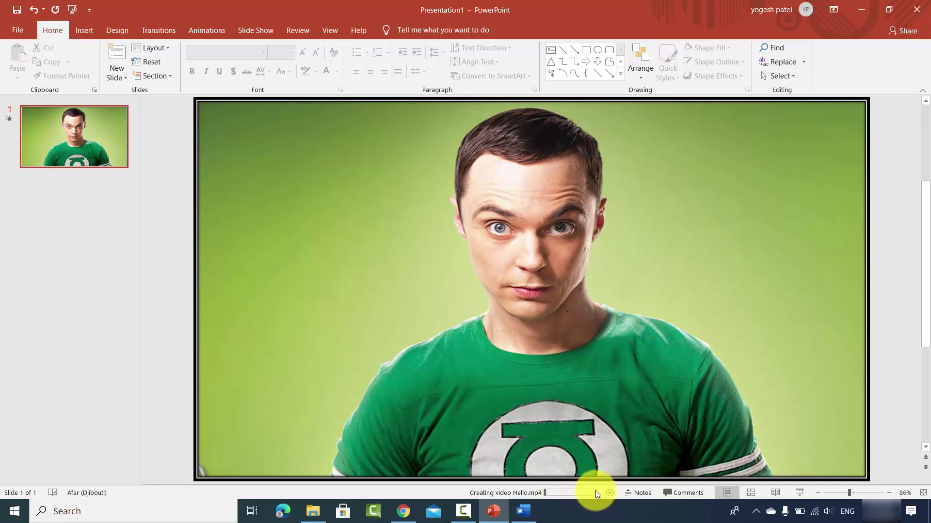
{"action": "left_click", "coordinate": [861, 11]}
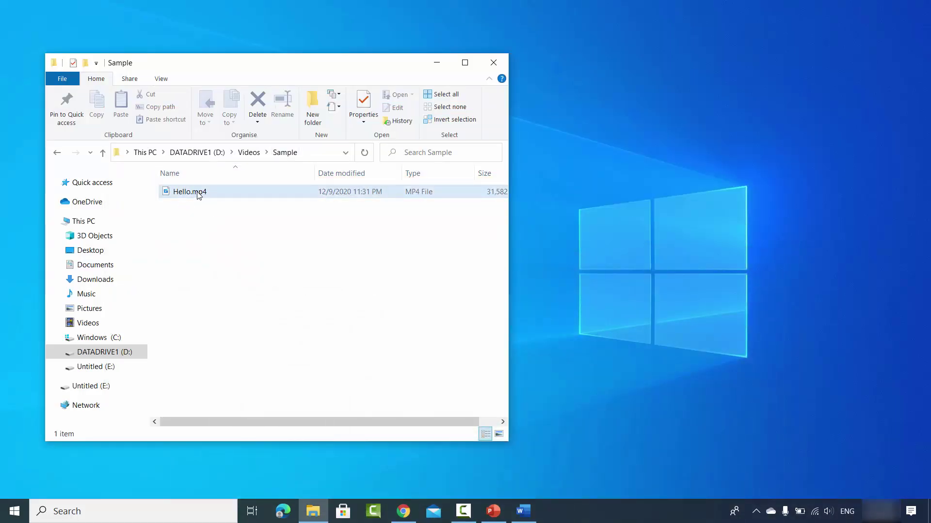
- Play Hello.mp4 from the Sample folder on drive D: in Movies & TV
{"action": "mouse_move", "coordinate": [197, 195]}
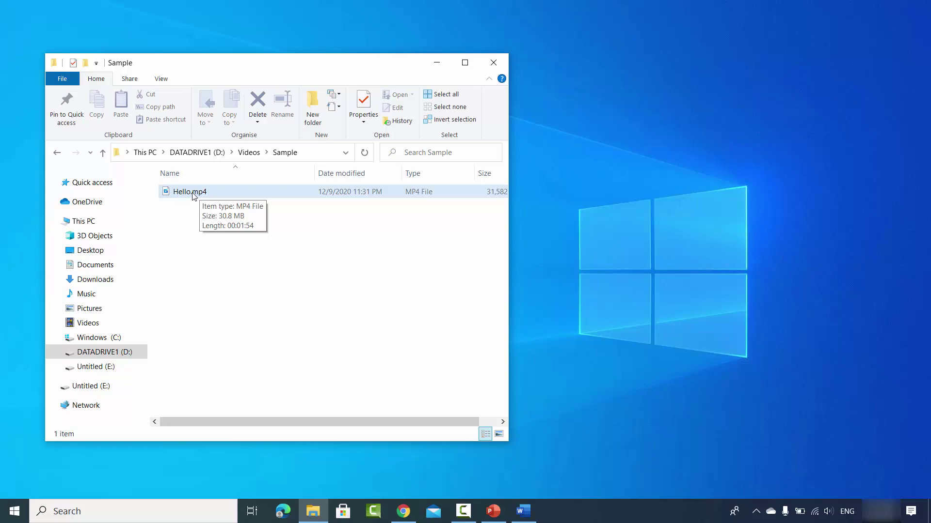
{"action": "double_click", "coordinate": [193, 194]}
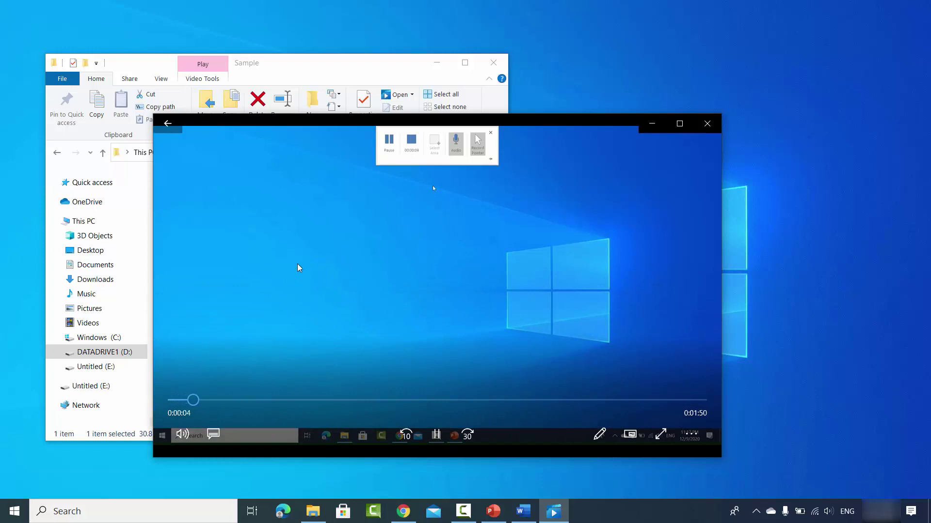
- Pause Hello.mp4 at 0:12 of its 1:54 runtime
{"action": "left_click", "coordinate": [436, 434]}
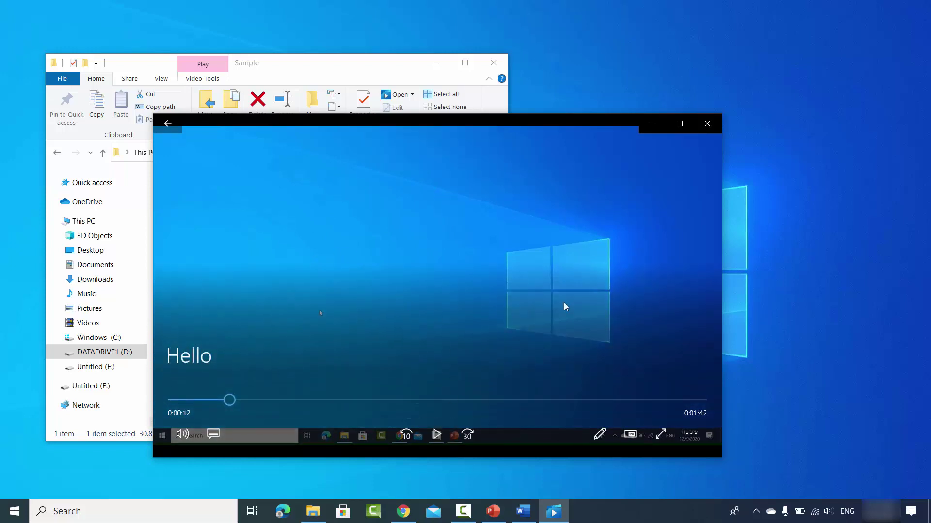